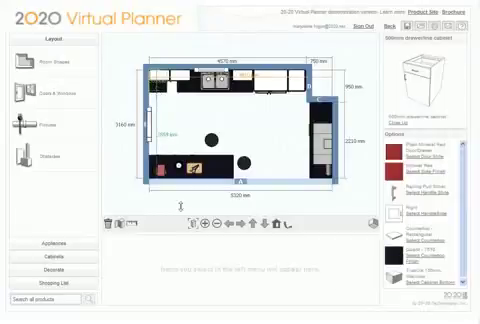
# Search the catalogue for 'wine cooler' and add the 300mm stainless undercounter wine cooler.
pyautogui.click(193, 224)
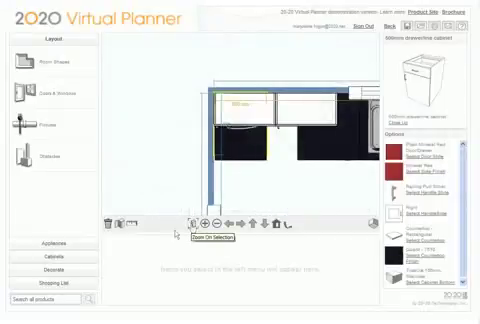
pyautogui.click(32, 299)
pyautogui.write('sink cabinet')
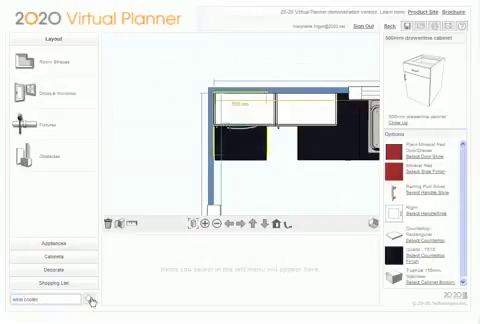
pyautogui.click(91, 300)
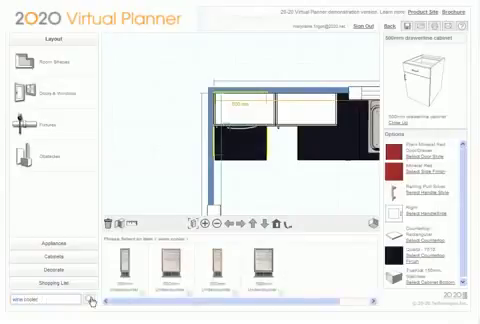
pyautogui.click(166, 254)
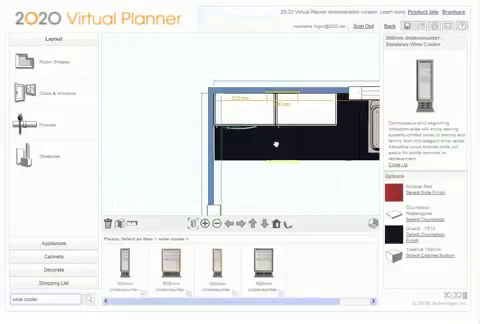
# Orbit a 3D close-up of the stainless wine cooler, then close the viewer.
pyautogui.click(403, 167)
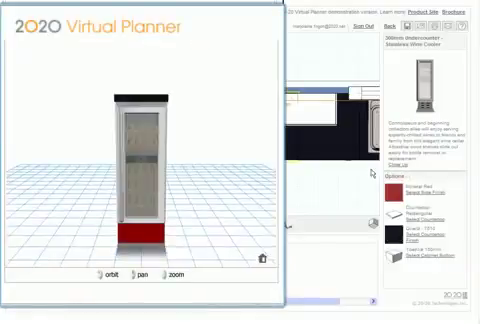
pyautogui.moveTo(142, 279)
pyautogui.mouseDown()
pyautogui.moveTo(166, 159)
pyautogui.moveTo(150, 220)
pyautogui.mouseUp()
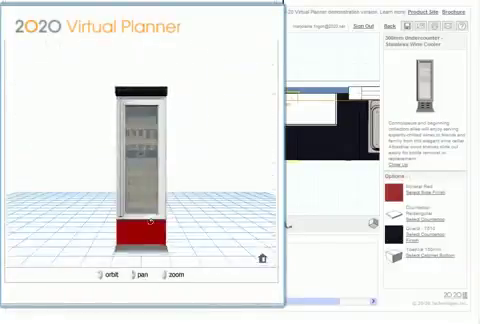
pyautogui.click(423, 257)
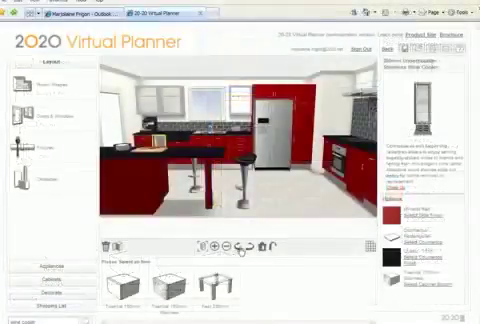
# Rotate the view, zoom onto the oven cabinet and fit a black electric cooktop.
pyautogui.click(241, 249)
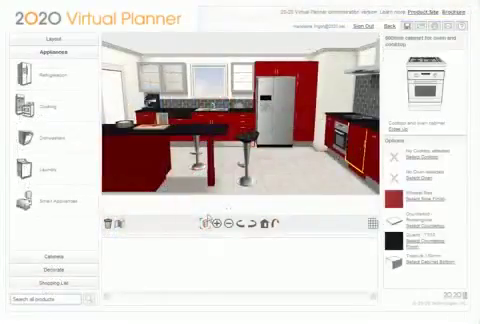
pyautogui.click(205, 223)
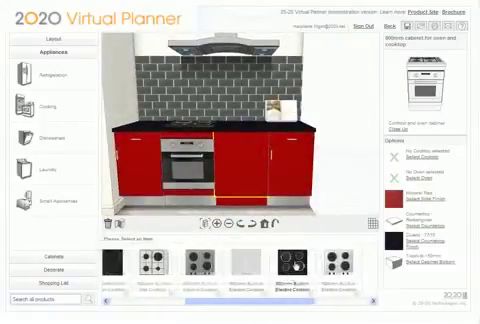
pyautogui.click(291, 264)
# Fit the stainless built-in oven and a 150mm stainless toekick to the cabinet.
pyautogui.click(395, 185)
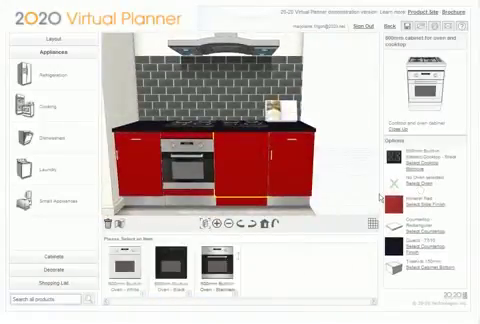
pyautogui.click(174, 265)
pyautogui.click(215, 263)
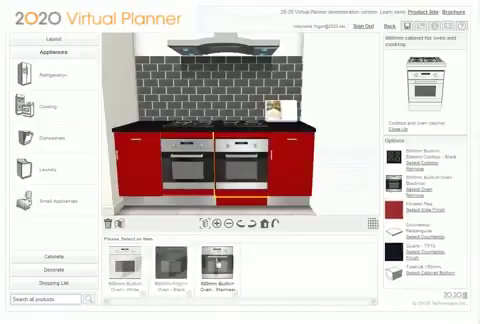
pyautogui.click(170, 264)
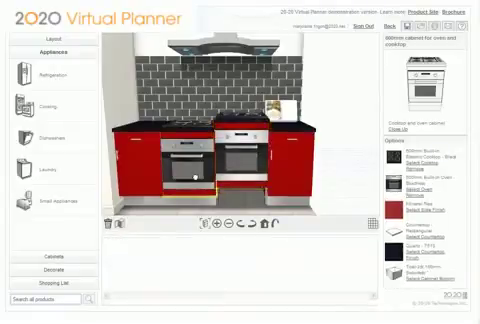
pyautogui.click(429, 279)
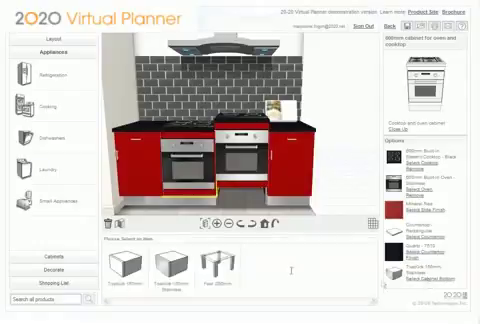
# Zoom out, view the 1200mm chimney hood details, then reset to the full kitchen.
pyautogui.click(229, 223)
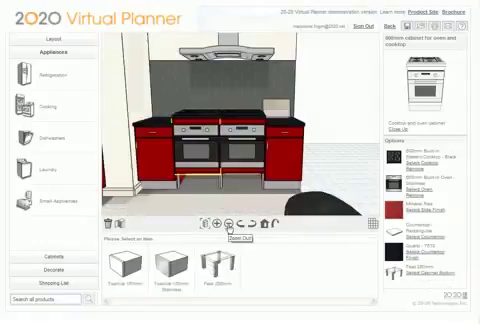
pyautogui.click(232, 50)
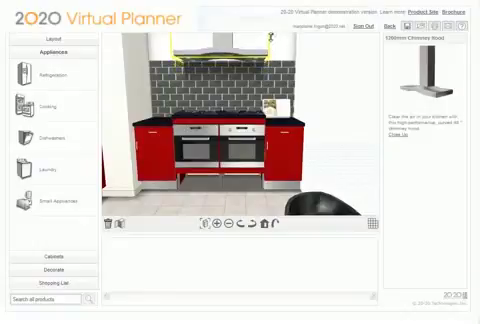
pyautogui.click(265, 223)
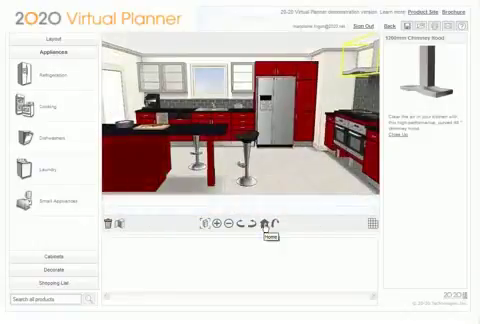
pyautogui.click(280, 188)
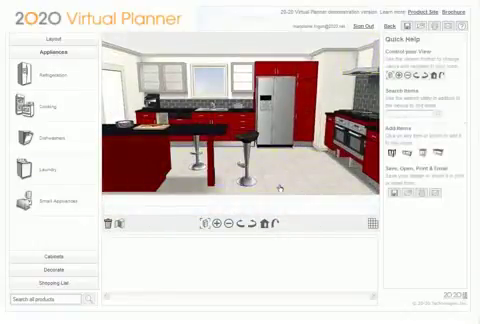
pyautogui.click(448, 28)
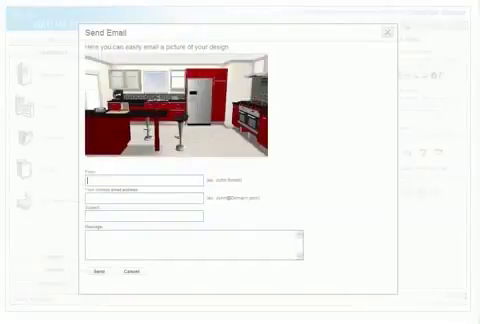